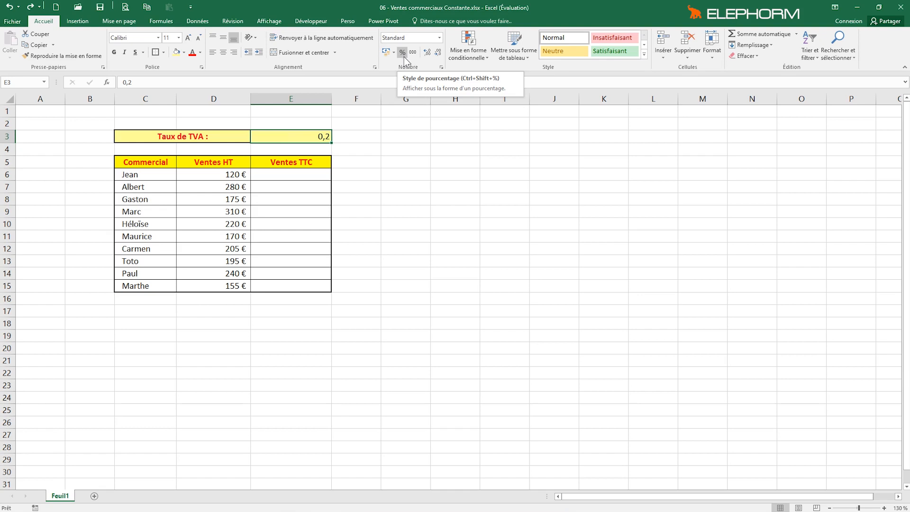
Format the VAT rate in cell E3 as a percentage with two decimal places.
left_click(402, 53)
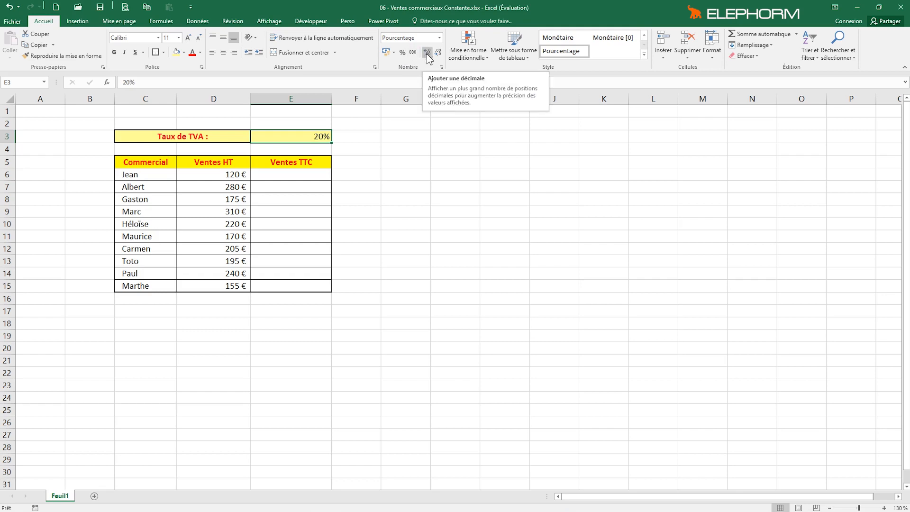
left_click(427, 53)
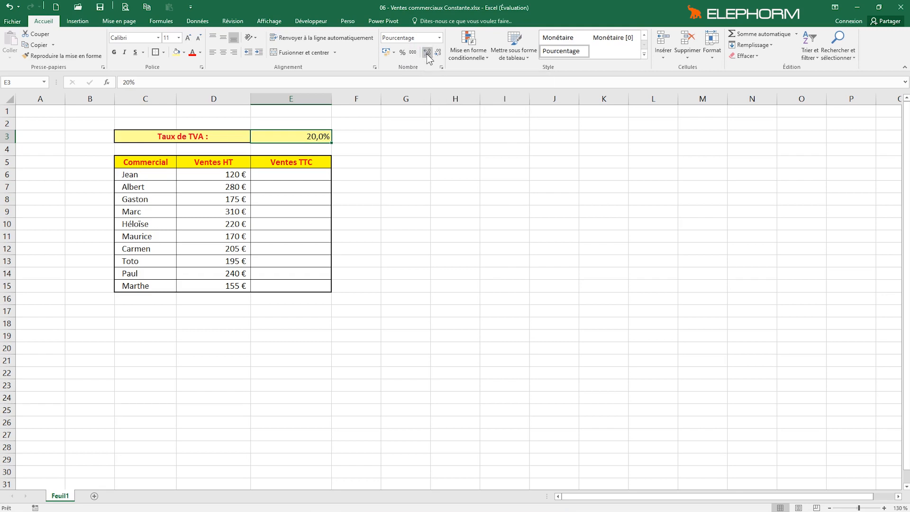
left_click(426, 53)
Enter the formula =D6*$E$3 in cell E6, with an absolute reference to the VAT rate.
left_click(306, 175)
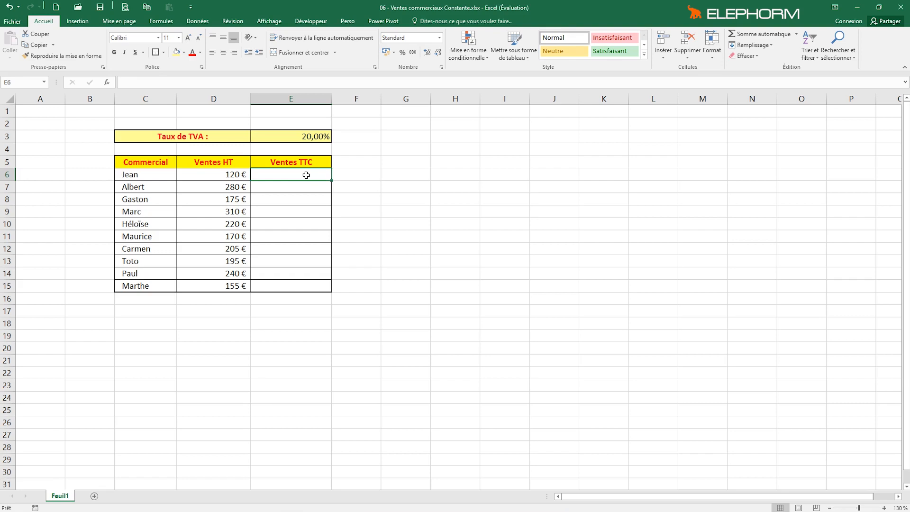
type("=")
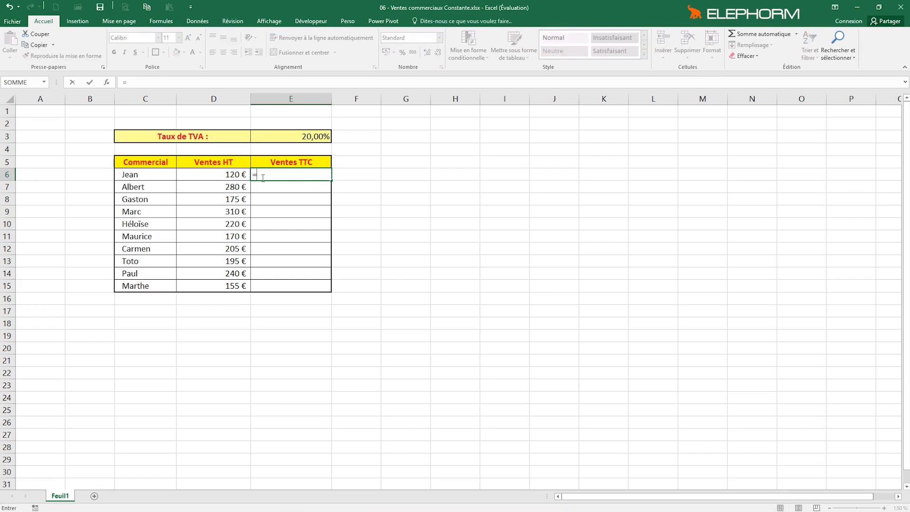
left_click(231, 175)
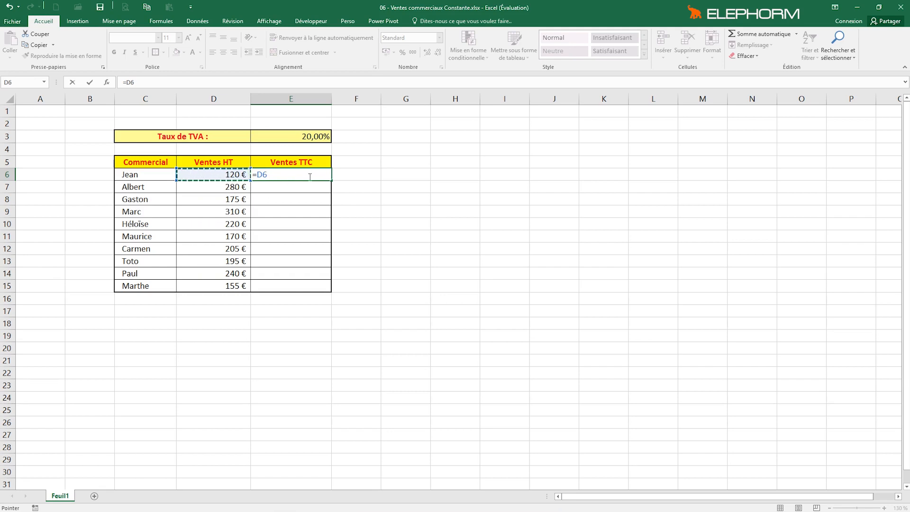
type("*")
left_click(312, 139)
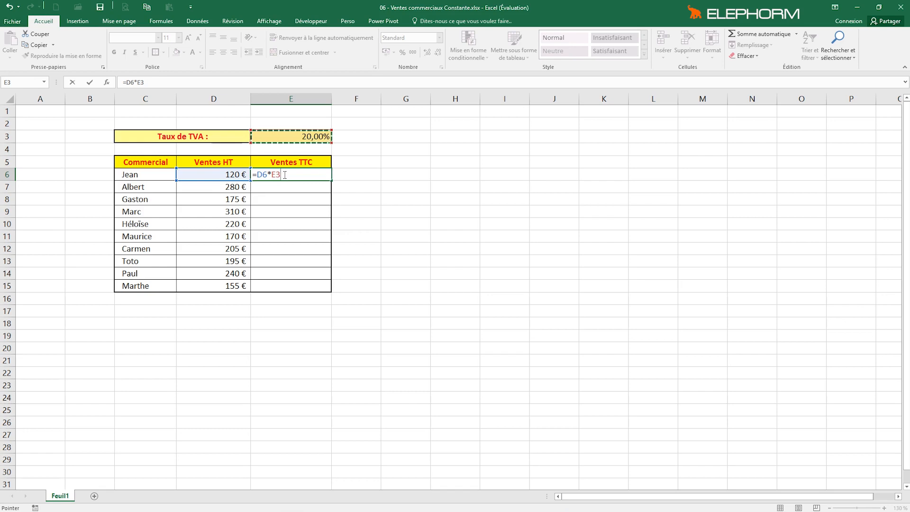
key("F4")
left_click(91, 82)
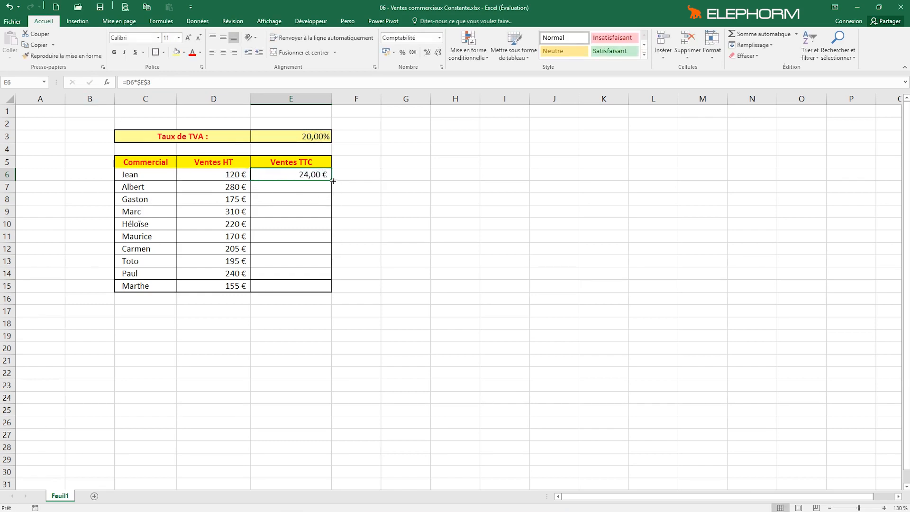
Fill the E6 formula down to E15 without formatting and apply the euro accounting format to E6:E15.
left_click_drag(332, 181, 332, 293)
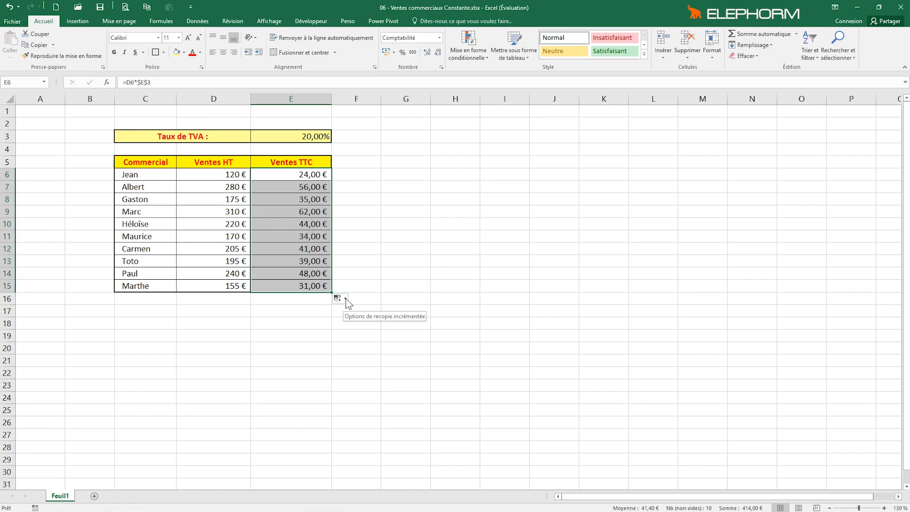
left_click(345, 298)
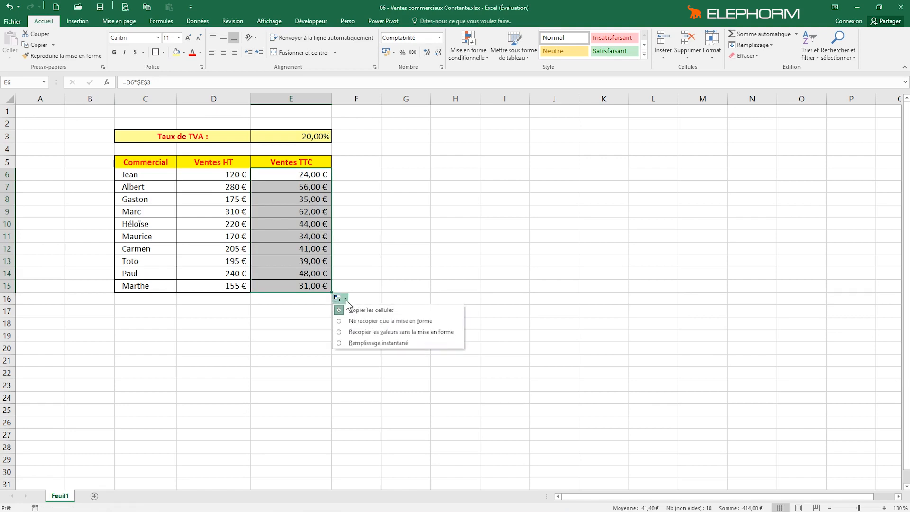
left_click(388, 333)
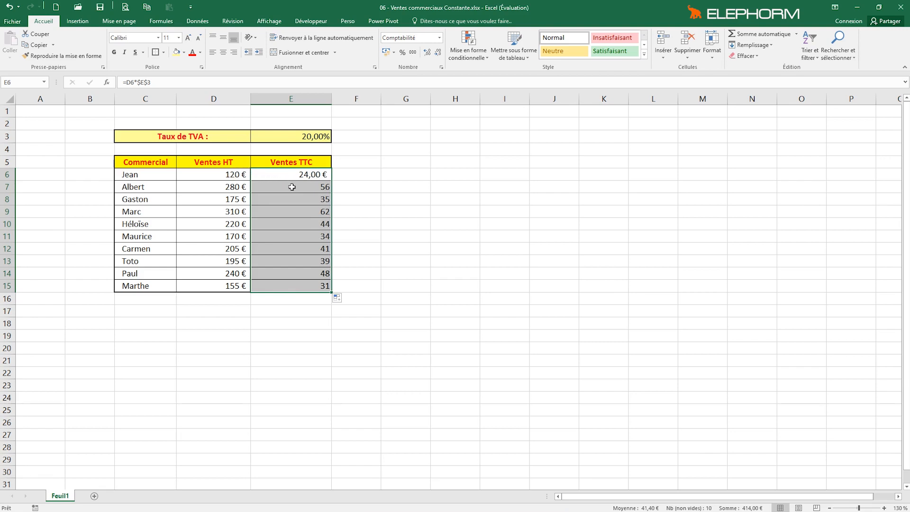
left_click(387, 52)
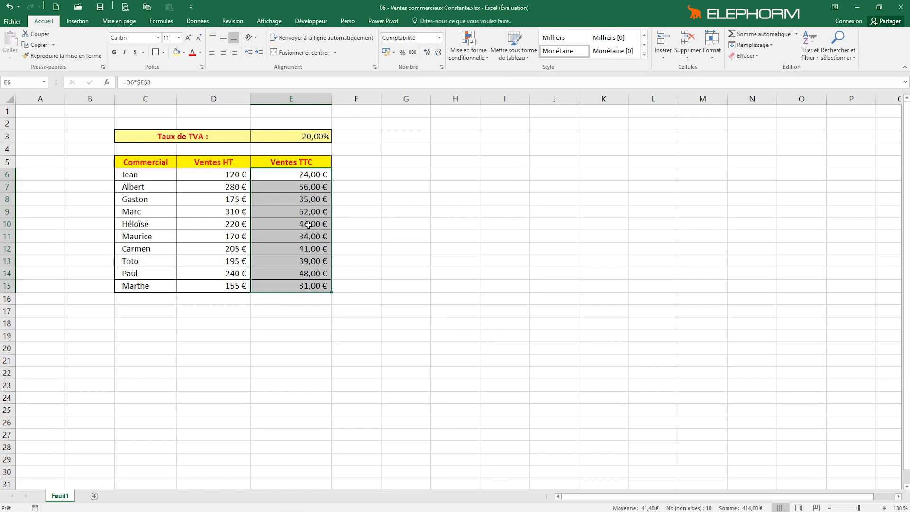
left_click(295, 188)
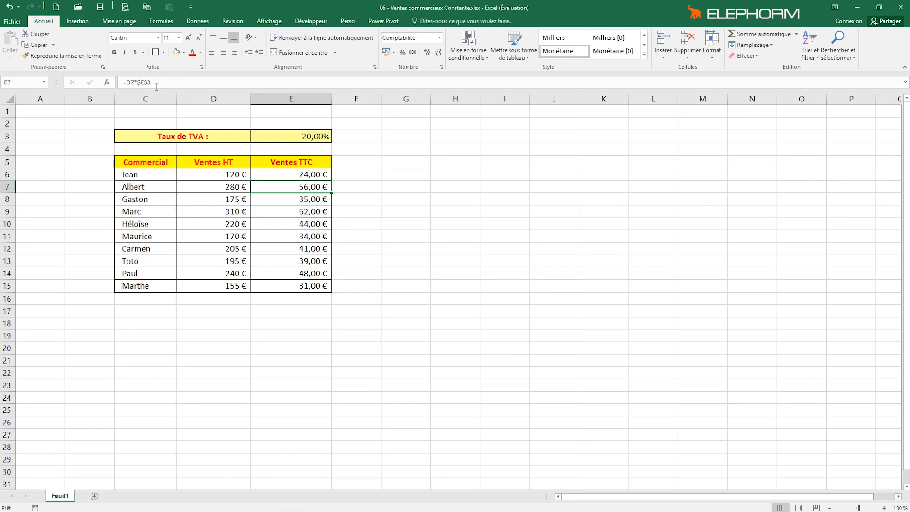
left_click(311, 288)
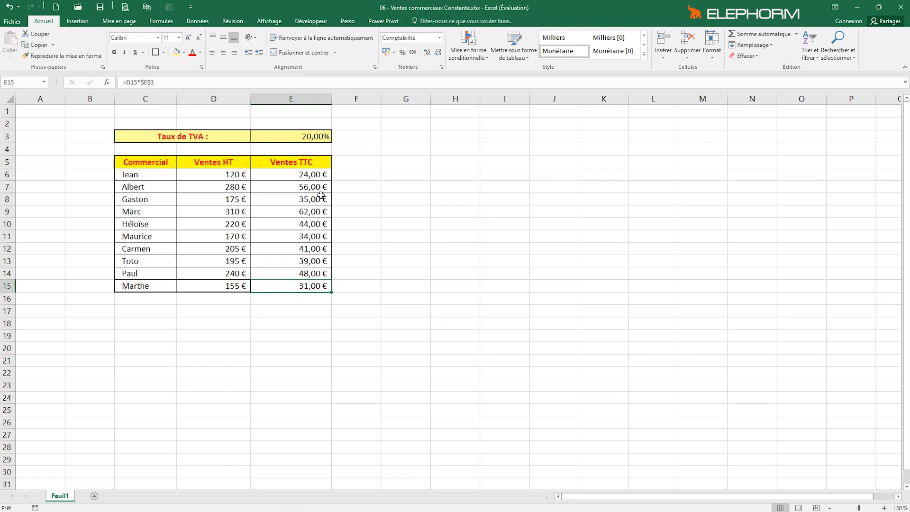
Change the formula in E6 to =(D6*$E$3)+D6 so the pre-tax sales amount is added to the VAT.
left_click(319, 175)
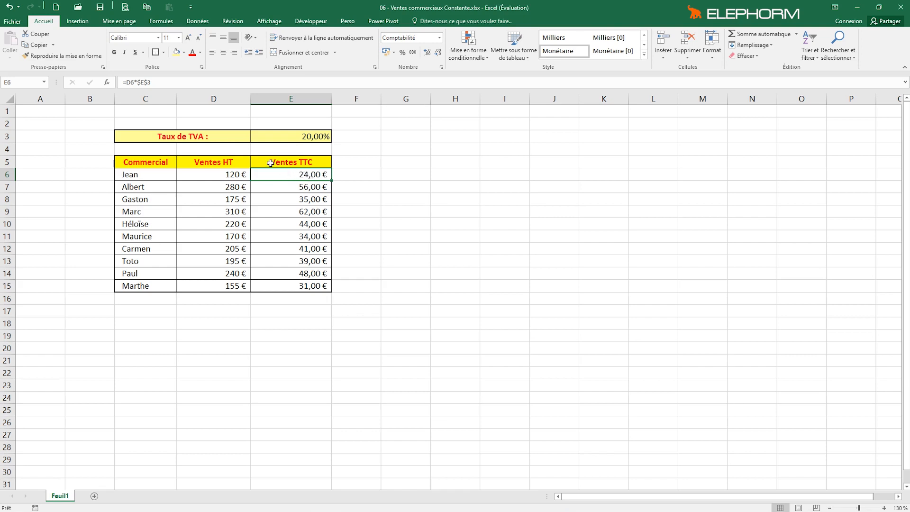
left_click(127, 82)
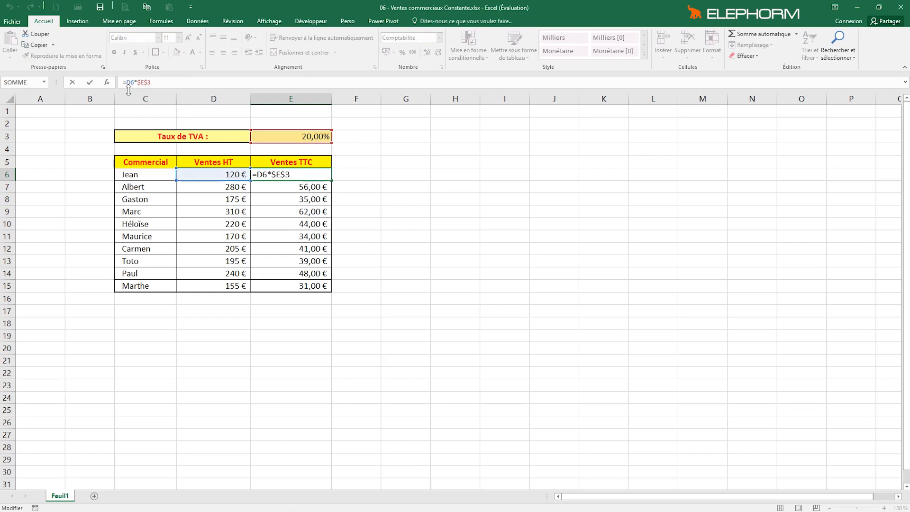
type("(")
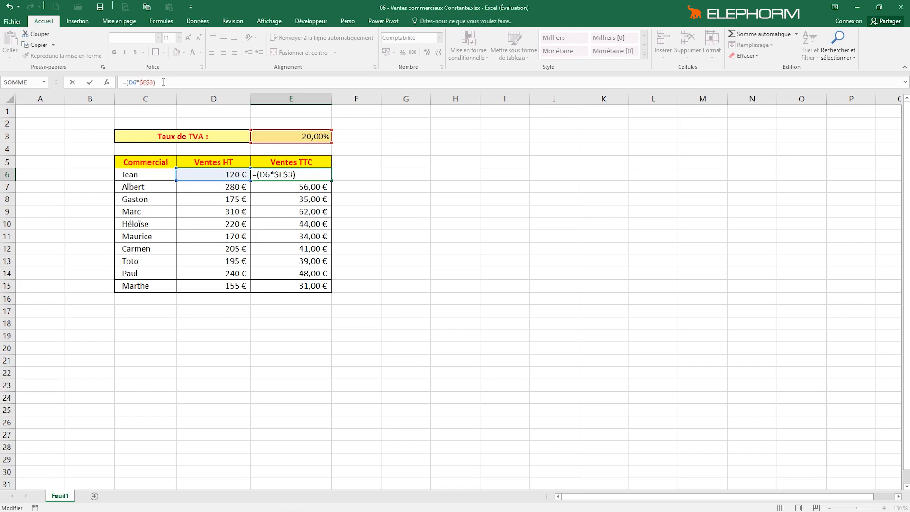
type("+")
left_click(214, 176)
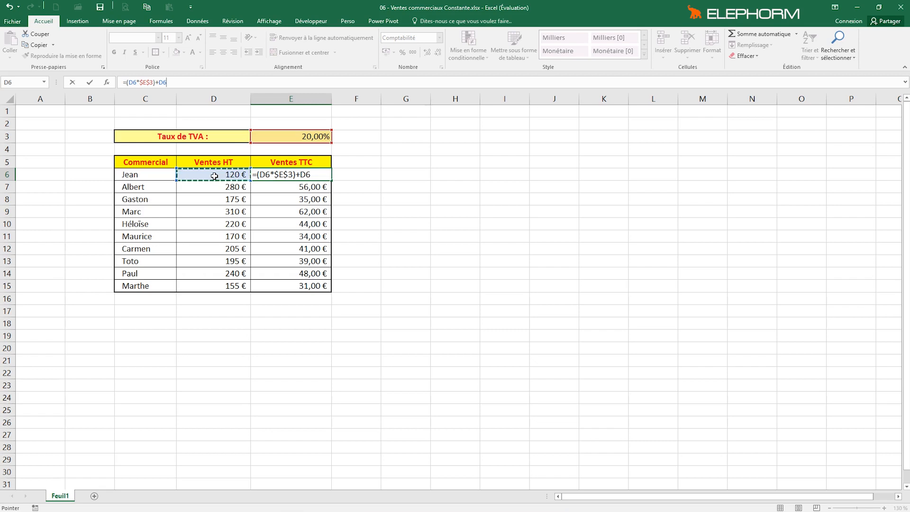
left_click(89, 82)
left_click(89, 81)
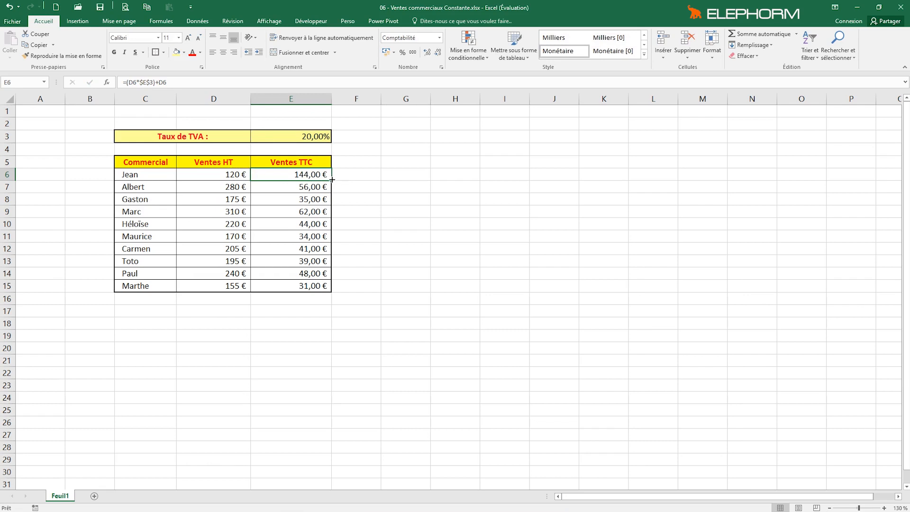
Fill the revised E6 formula down to E15, copying the values without the formatting.
left_click_drag(333, 179, 327, 288)
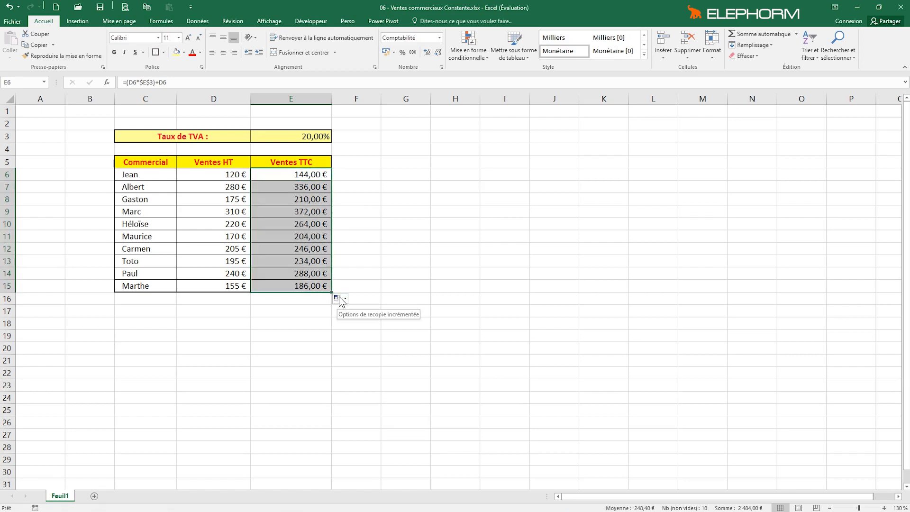
left_click(339, 299)
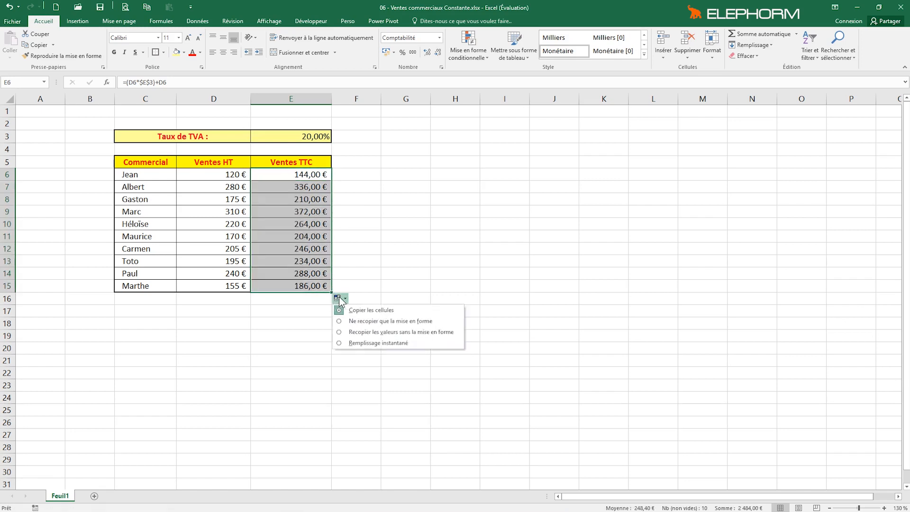
left_click(353, 330)
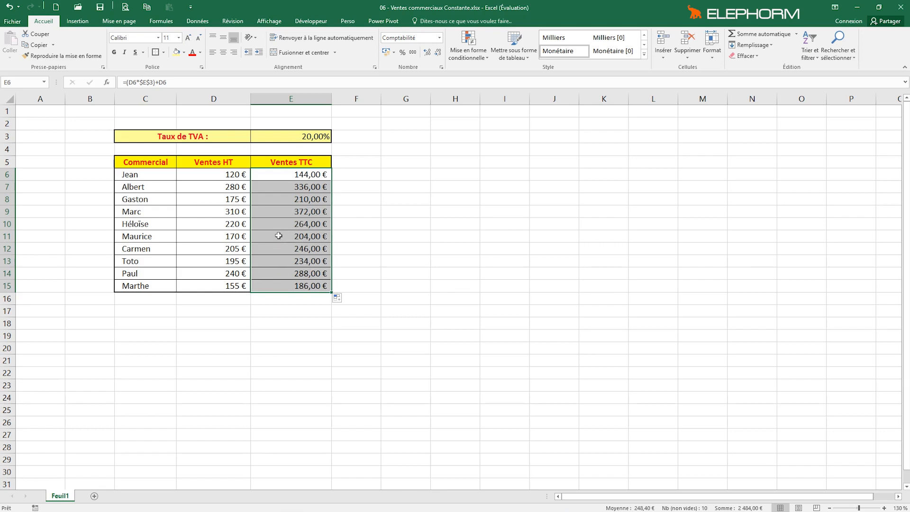
Set the VAT rate in cell E3 to 19,6%.
left_click(294, 136)
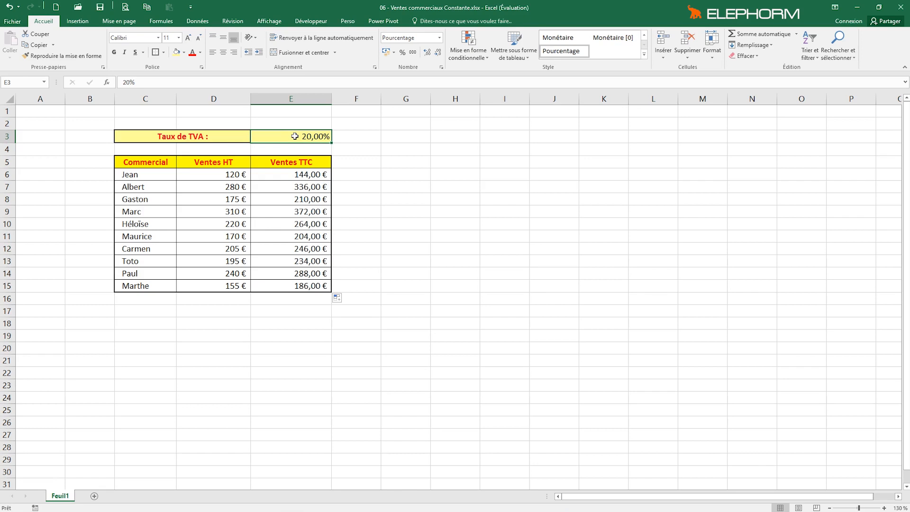
type("19")
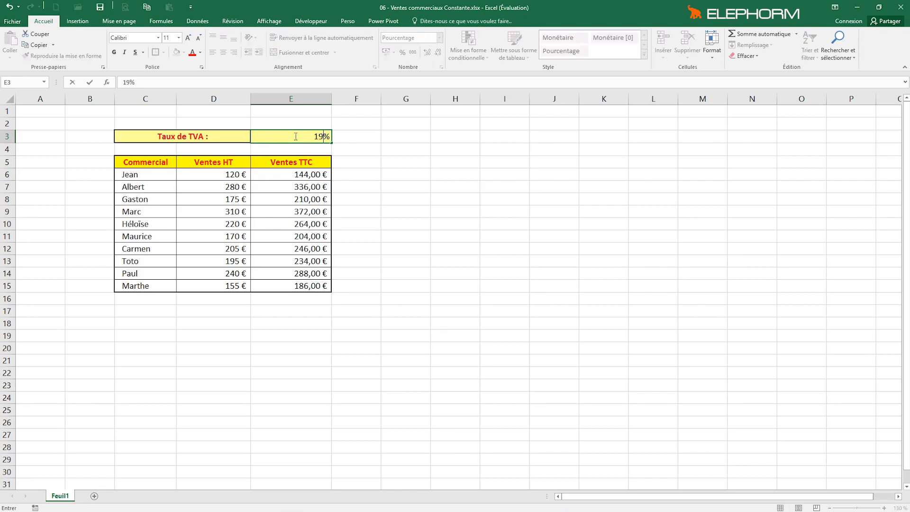
type(",6")
key("Return")
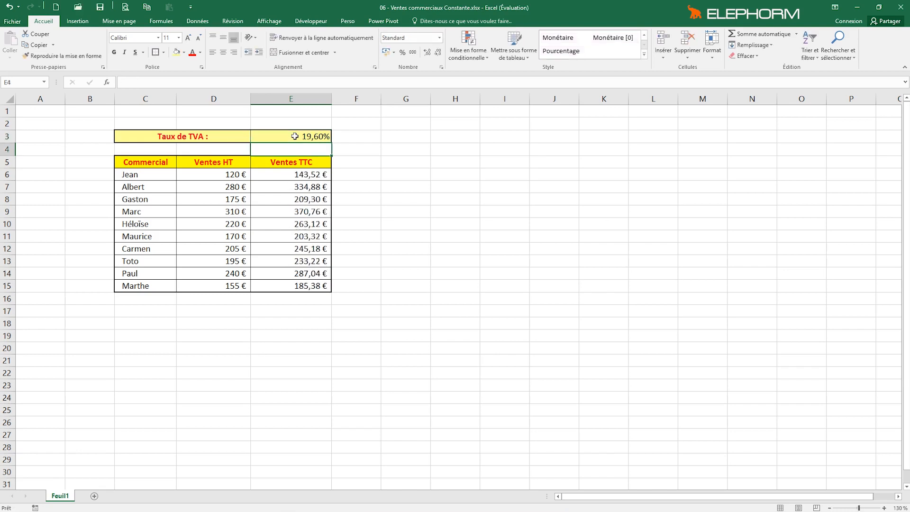